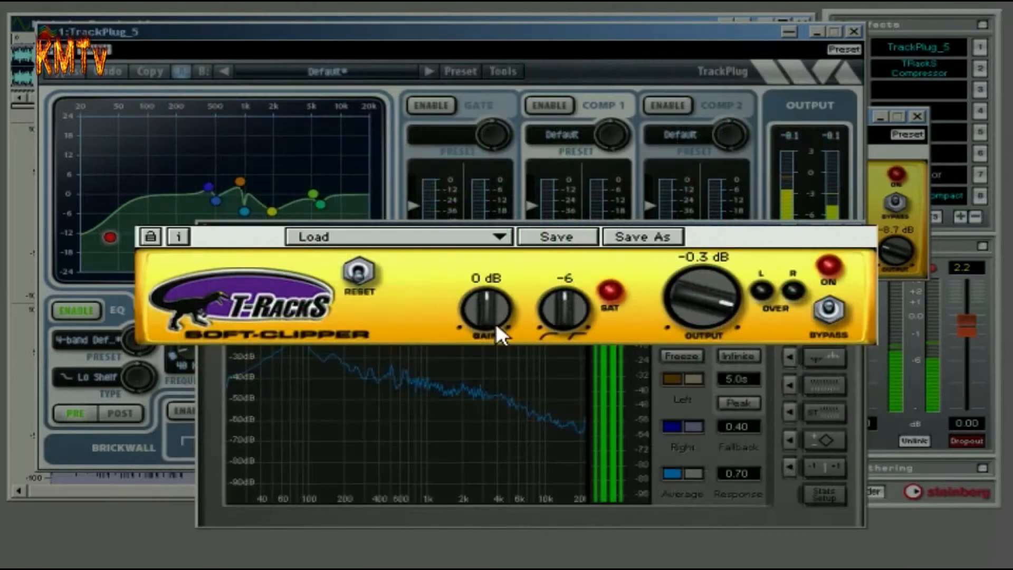
# Adjust the gain of the T-RackS Soft-Clipper
pyautogui.moveTo(483, 316); pyautogui.dragTo(481, 295)
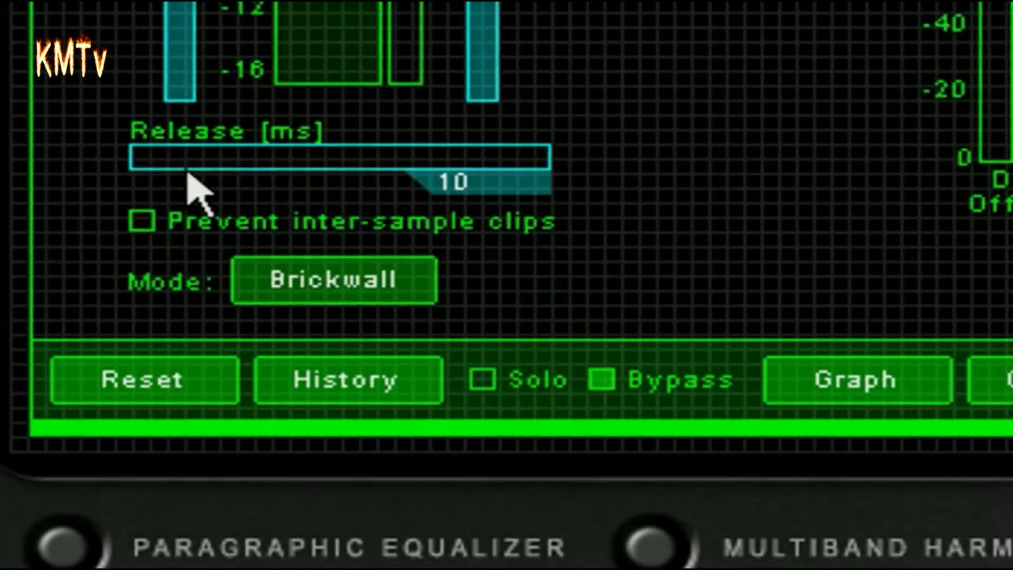
# Switch Ozone's loudness maximizer from Brickwall to Intelligent mode and lower its character to 0.0, clipping
pyautogui.moveTo(152, 169); pyautogui.dragTo(223, 169)
pyautogui.click(373, 283)
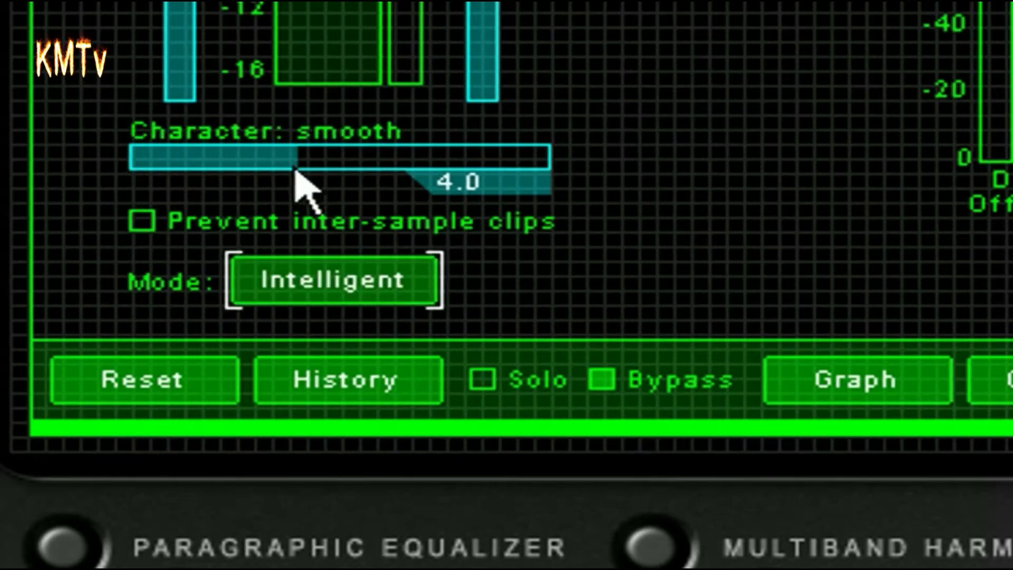
pyautogui.moveTo(296, 171); pyautogui.dragTo(104, 176)
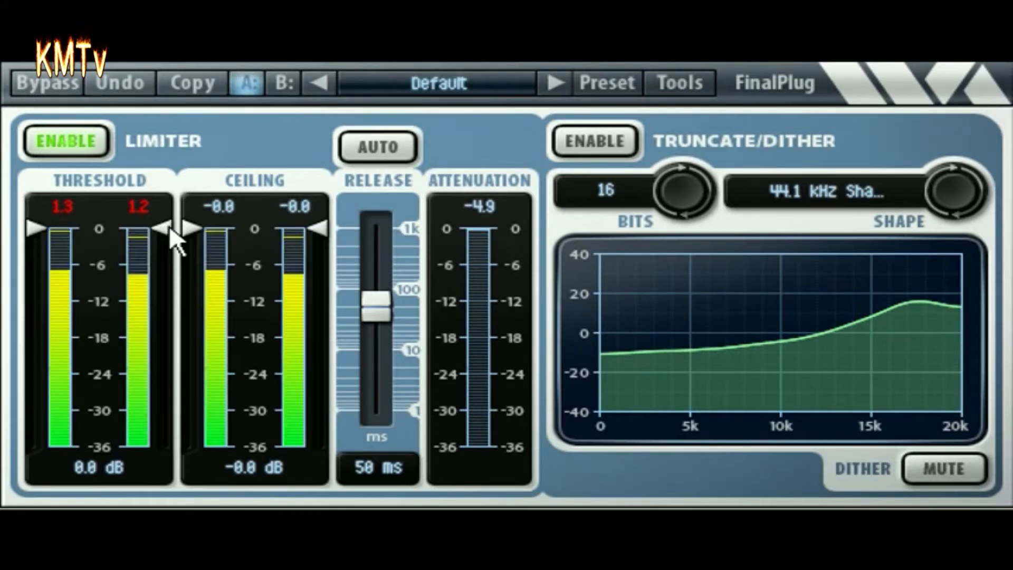
# Set the FinalPlug limiter's threshold to -7.7 dB and its ceiling to -0.2 dB, and lengthen the release
pyautogui.moveTo(171, 230); pyautogui.dragTo(170, 251)
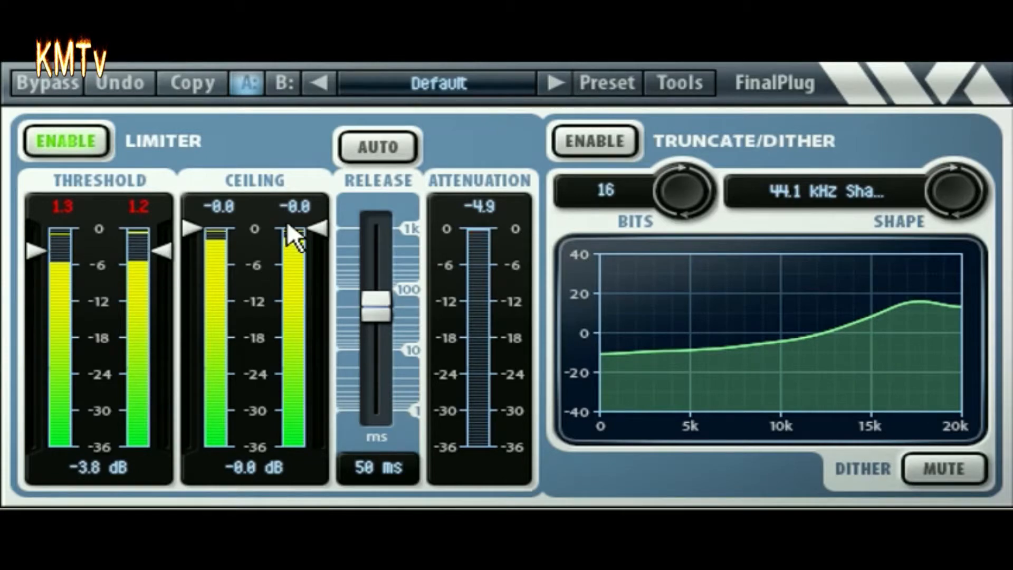
pyautogui.moveTo(317, 226); pyautogui.dragTo(317, 227)
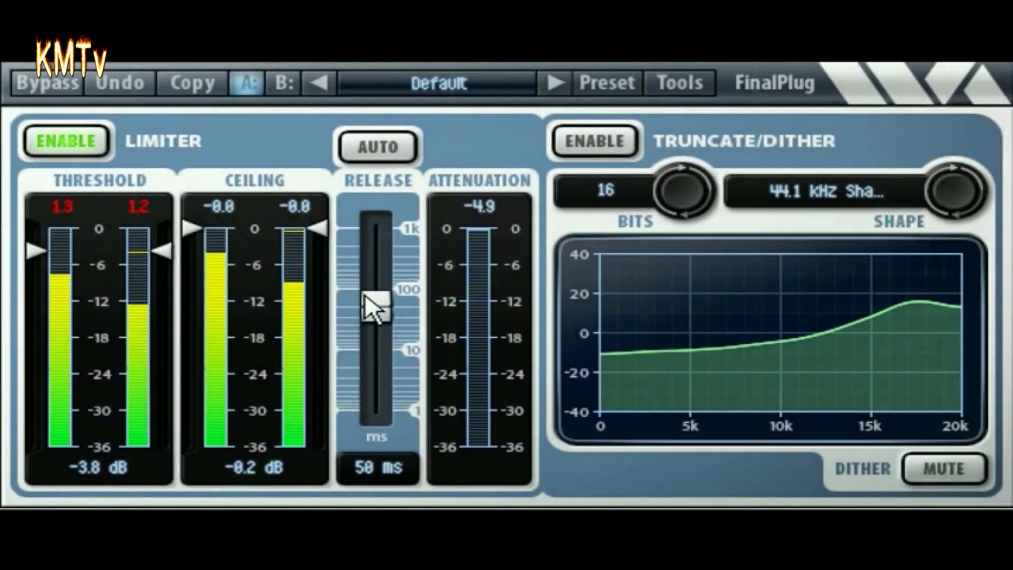
pyautogui.moveTo(375, 309); pyautogui.dragTo(376, 259)
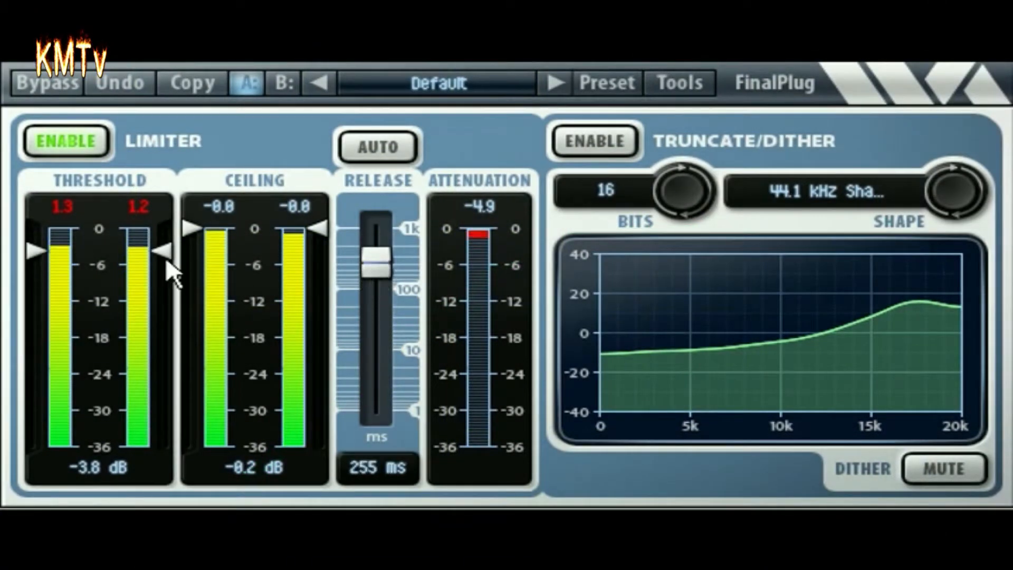
pyautogui.moveTo(163, 255); pyautogui.dragTo(167, 294)
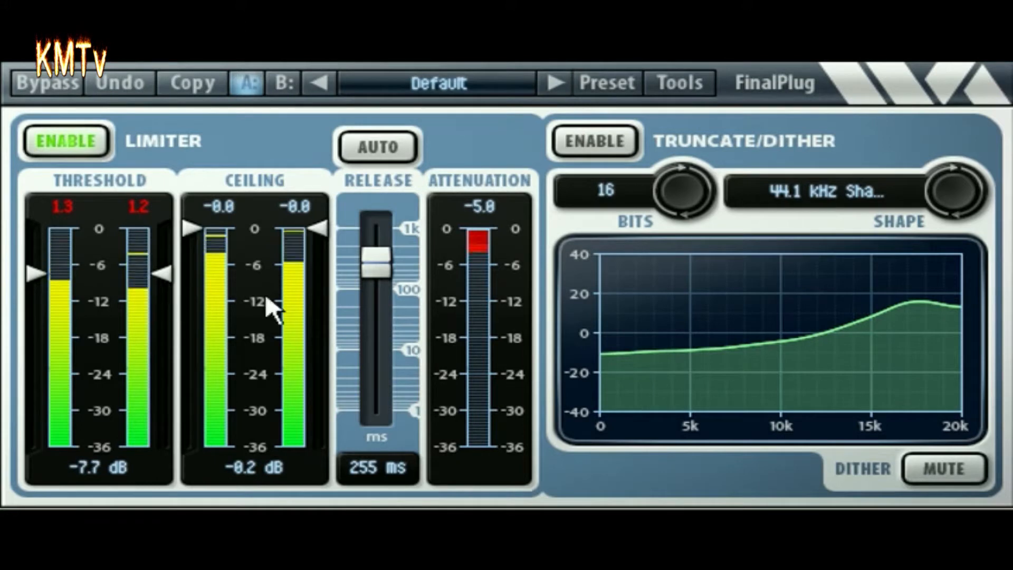
pyautogui.moveTo(389, 273); pyautogui.dragTo(394, 259)
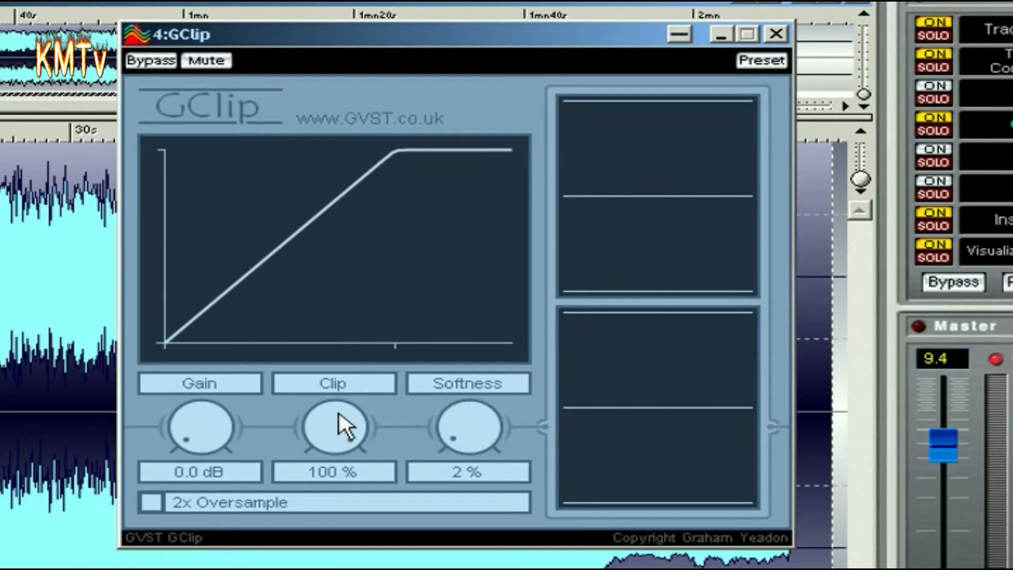
# Try a lower clip level of 64 % with a softness of 37 % in GClip
pyautogui.moveTo(340, 422); pyautogui.dragTo(341, 395)
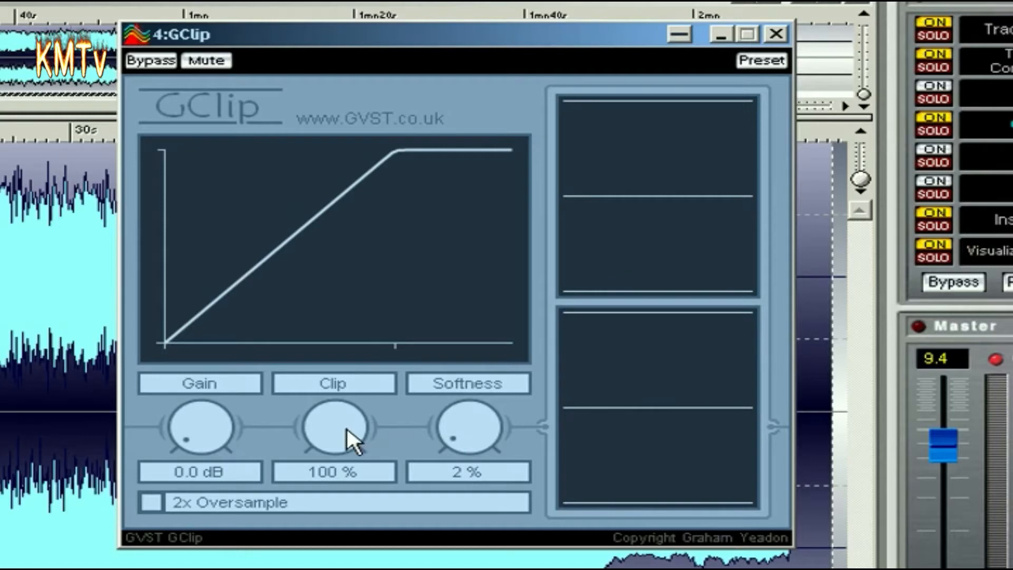
pyautogui.moveTo(346, 429); pyautogui.dragTo(334, 461)
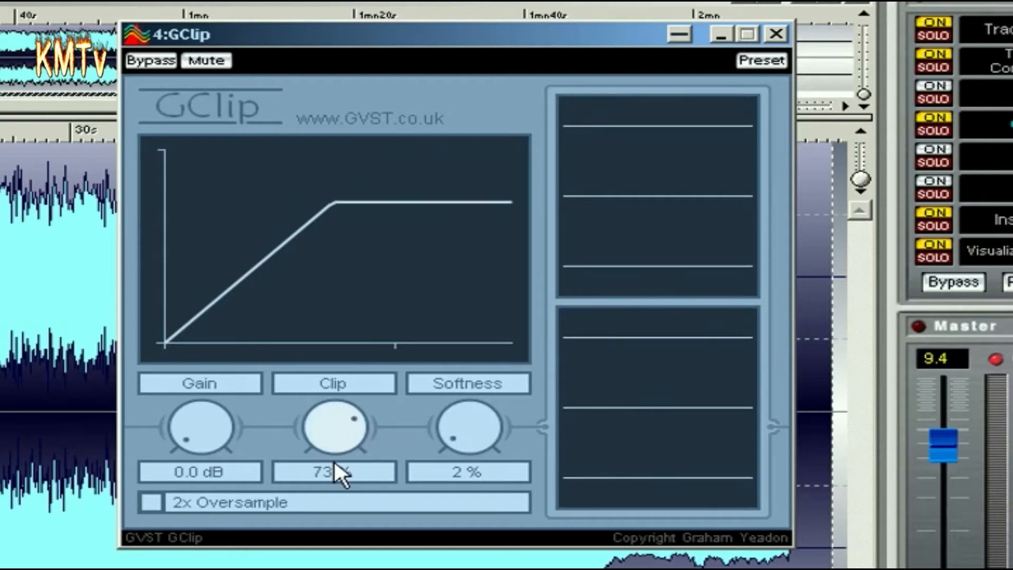
pyautogui.moveTo(463, 432); pyautogui.dragTo(452, 407)
pyautogui.moveTo(349, 425); pyautogui.dragTo(348, 436)
pyautogui.moveTo(450, 428); pyautogui.dragTo(460, 392)
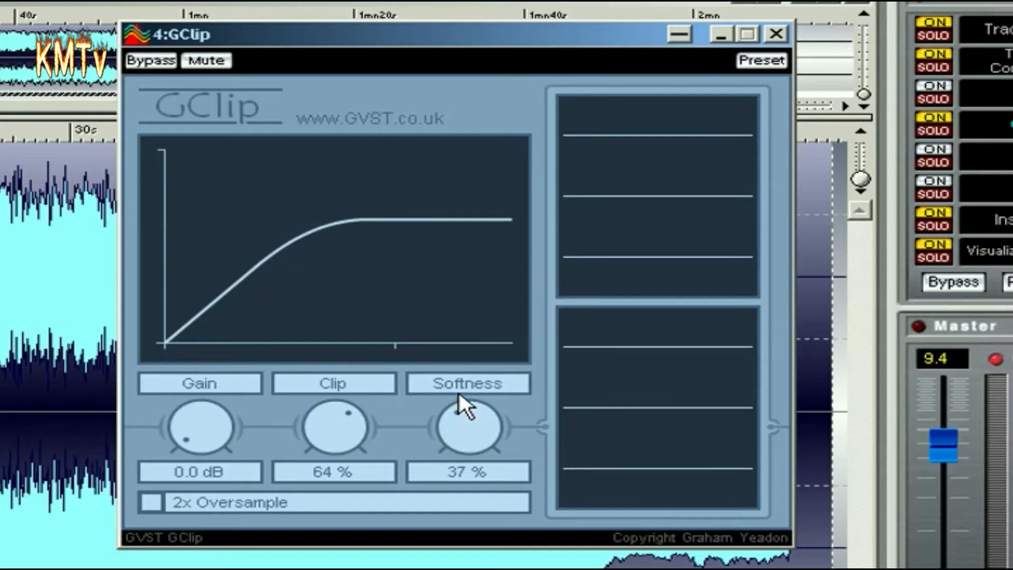
# Return GClip's clip level to 100 % and reduce its softness to 0 %
pyautogui.moveTo(359, 440); pyautogui.dragTo(333, 367)
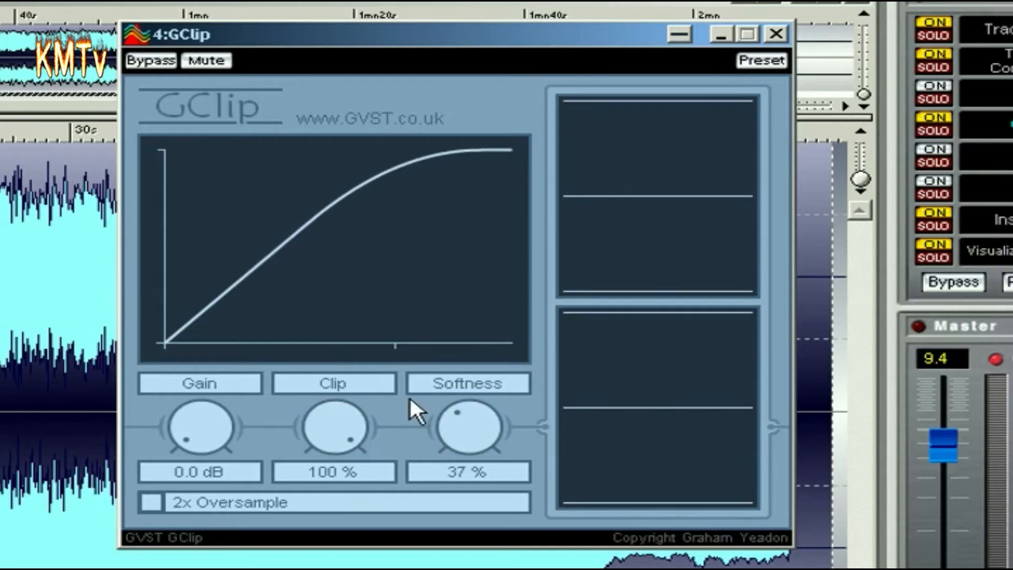
pyautogui.moveTo(456, 421); pyautogui.dragTo(424, 502)
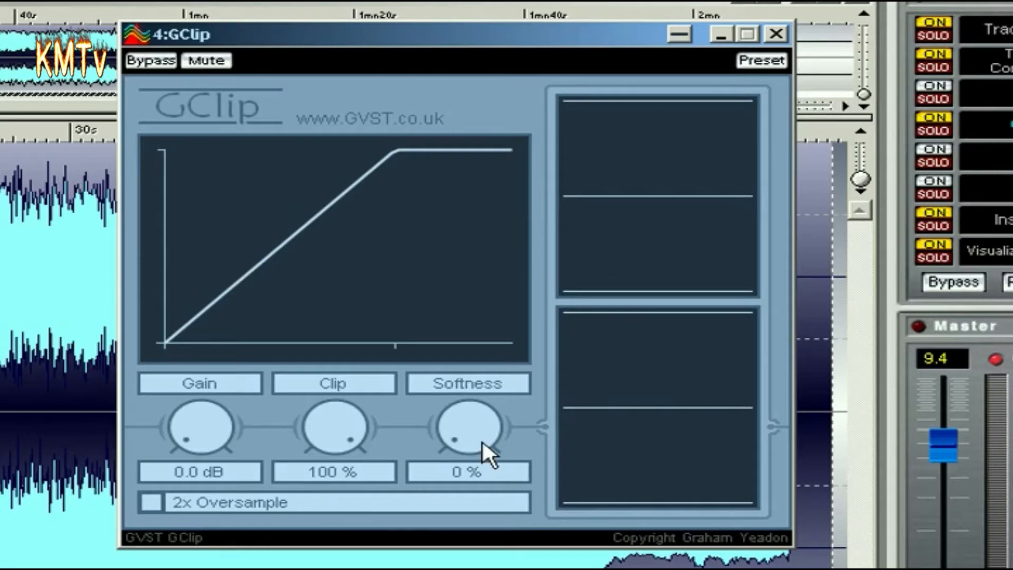
pyautogui.moveTo(483, 441)
pyautogui.mouseDown()
pyautogui.moveTo(479, 424)
pyautogui.moveTo(476, 444)
pyautogui.mouseUp()
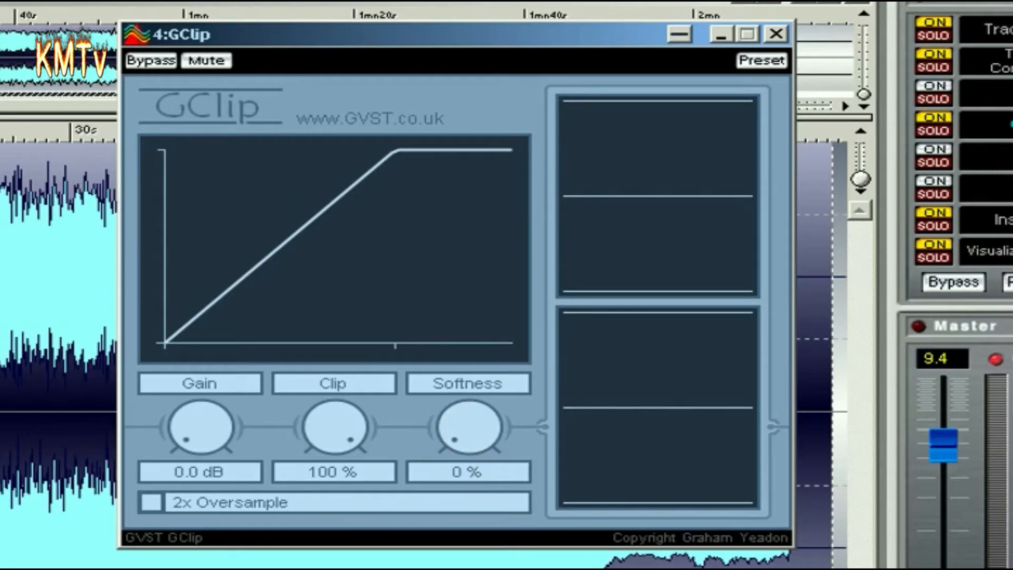
# Play the track and set GClip's gain to 6.9 dB, clip to 96 % and softness to 56 %
pyautogui.press('space')
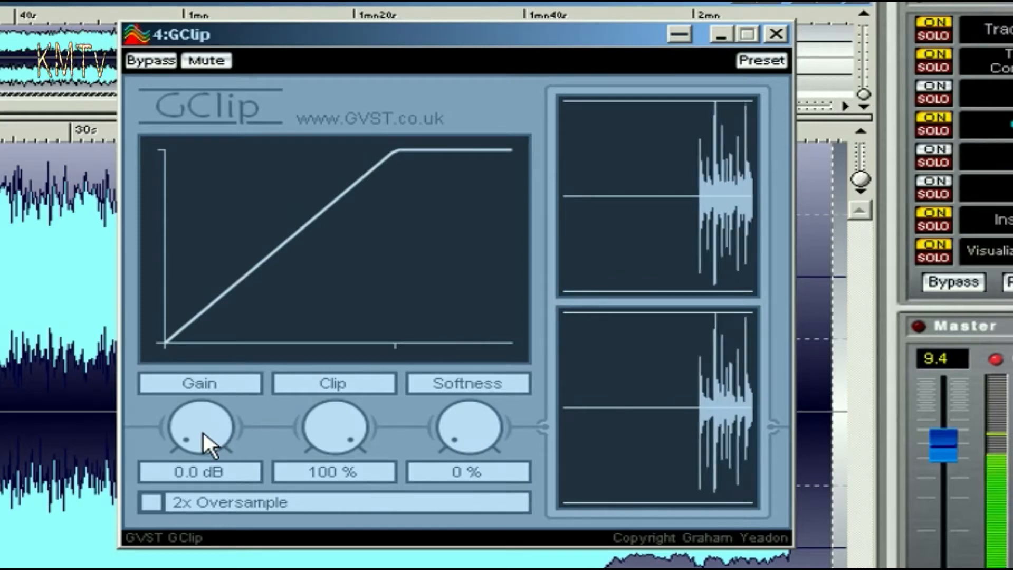
pyautogui.moveTo(204, 432); pyautogui.dragTo(205, 354)
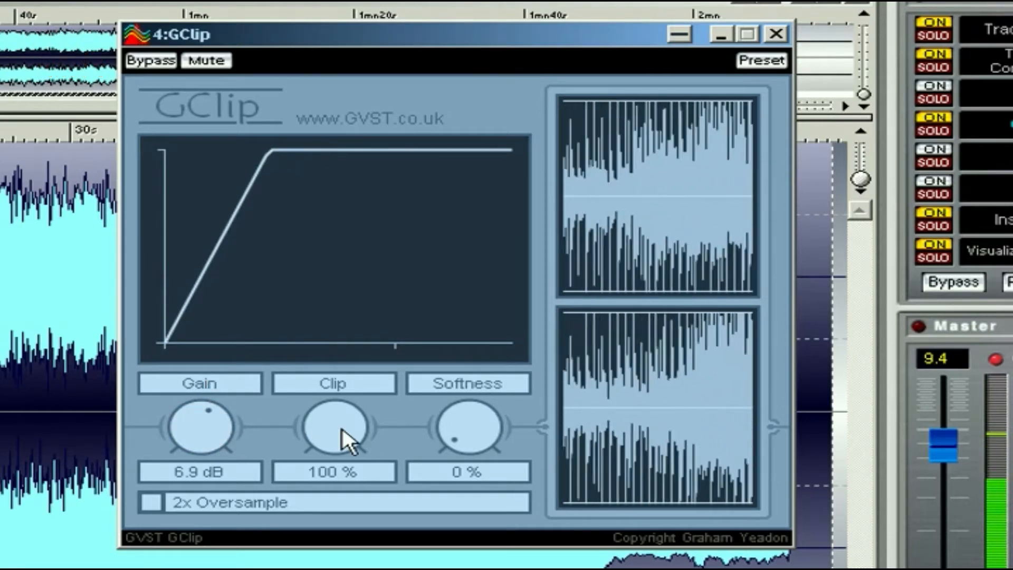
pyautogui.moveTo(343, 429); pyautogui.dragTo(350, 433)
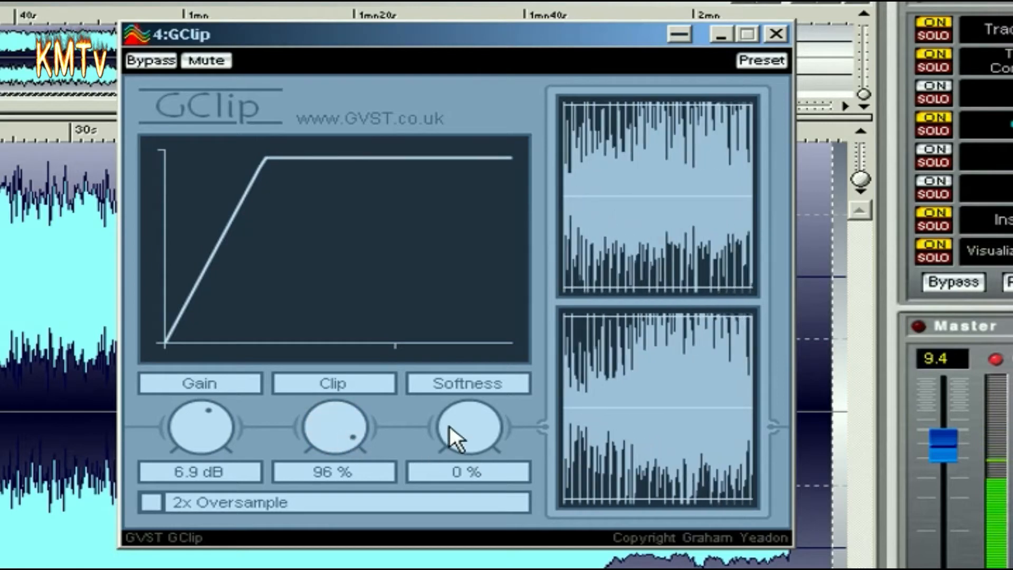
pyautogui.moveTo(450, 426); pyautogui.dragTo(455, 349)
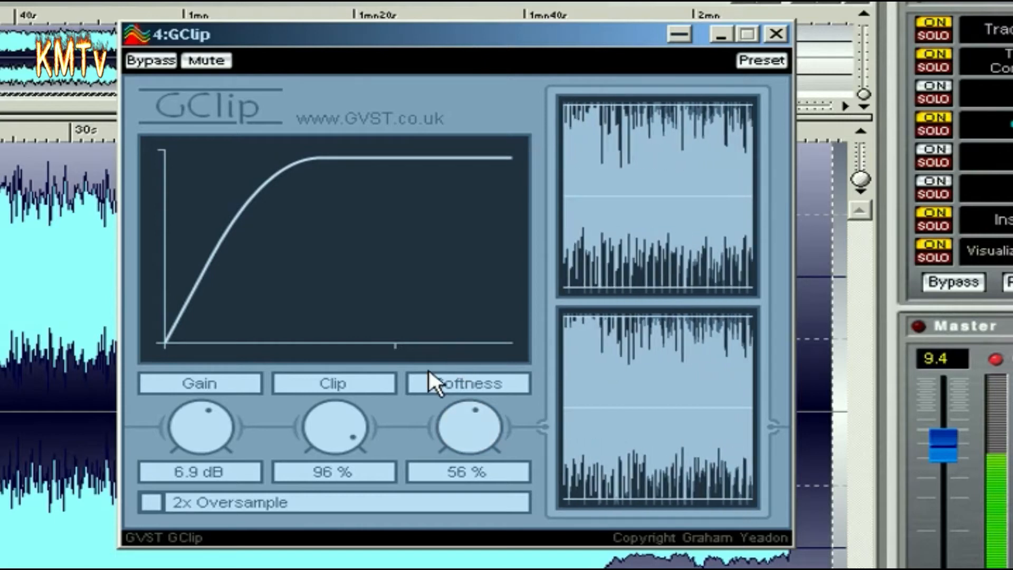
# Bypass GClip briefly and re-enable it to compare the unprocessed and clipped sound
pyautogui.click(165, 60)
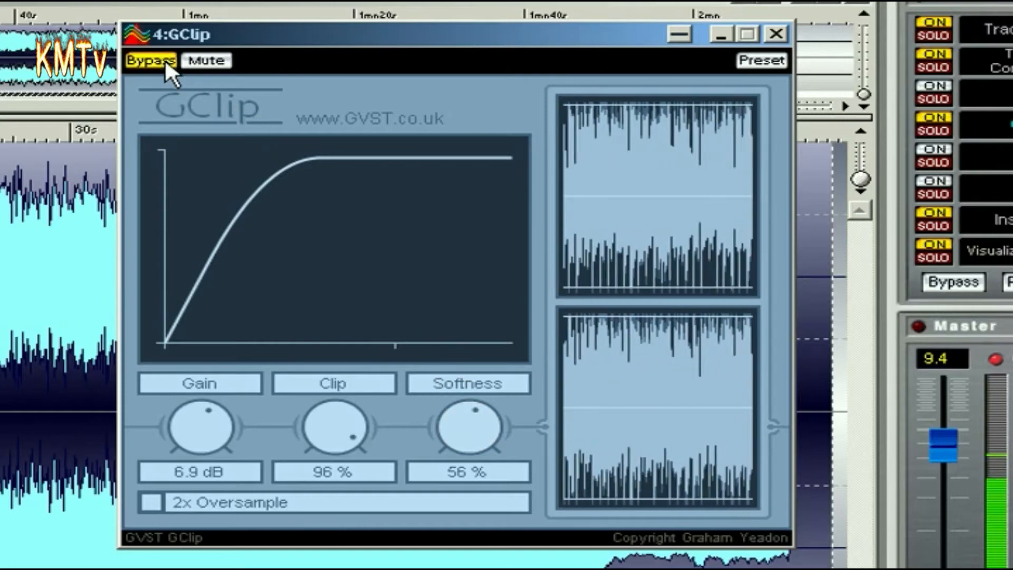
pyautogui.click(165, 59)
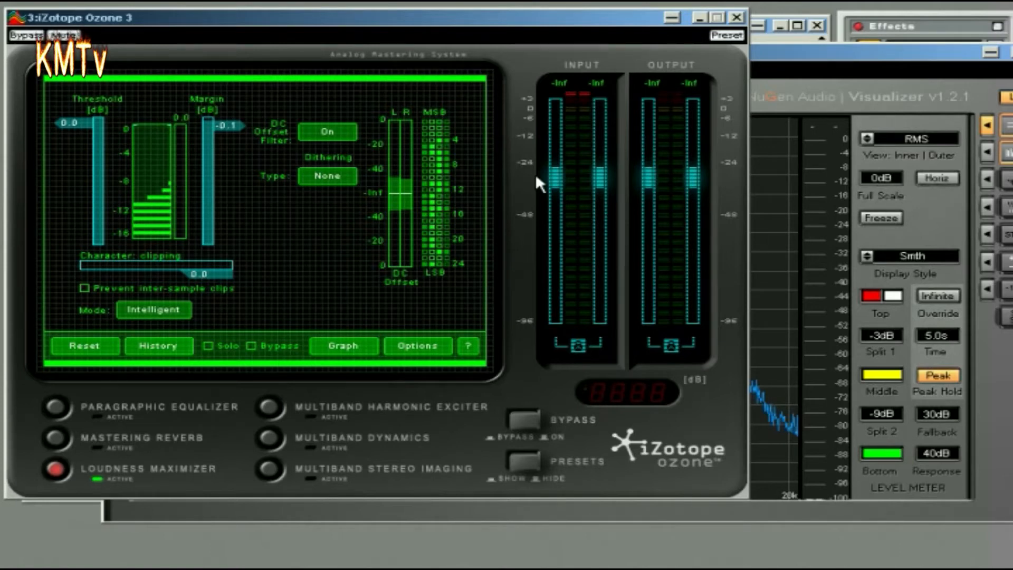
# Check the view options of the Visualizer's level meter, then go back to Ozone 3 and toggle playback
pyautogui.click(923, 138)
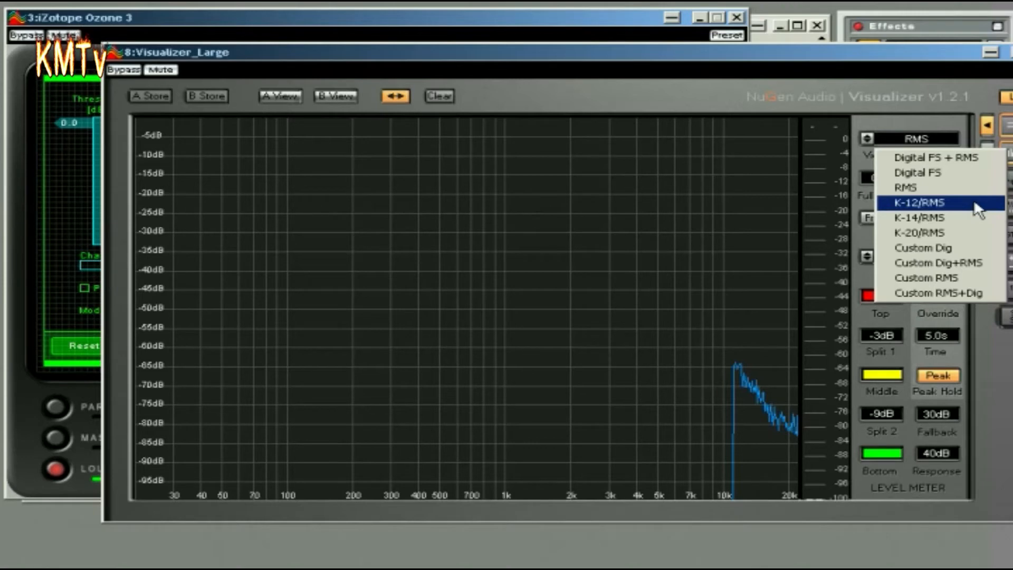
pyautogui.click(501, 17)
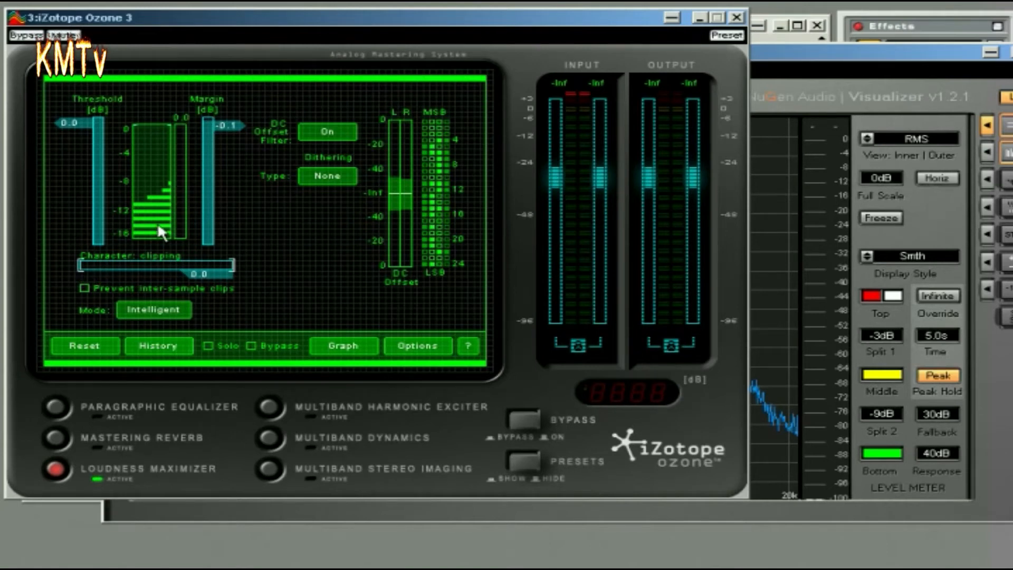
pyautogui.press('space')
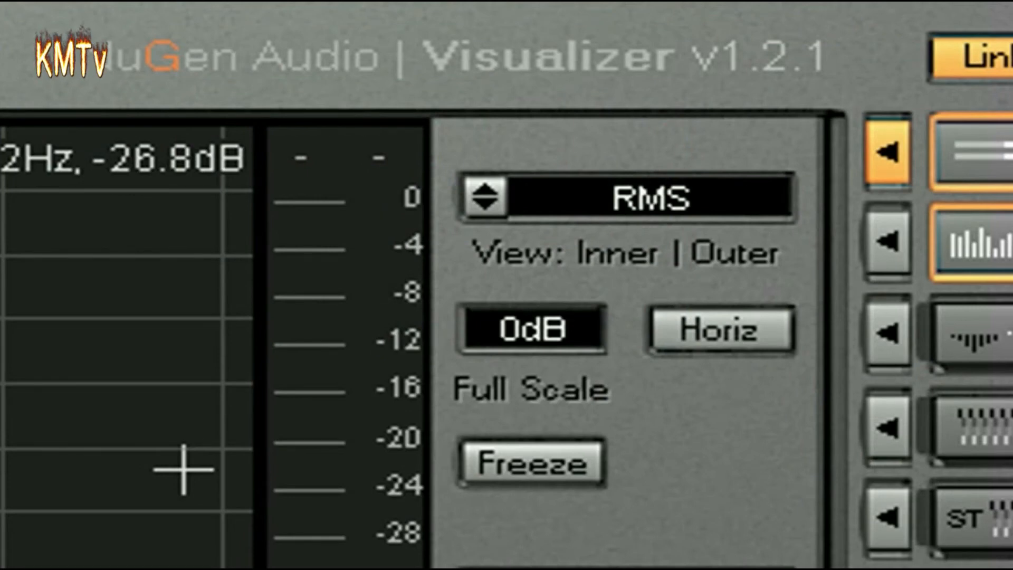
# Set the Visualizer's level meter view to K-12/RMS
pyautogui.click(742, 209)
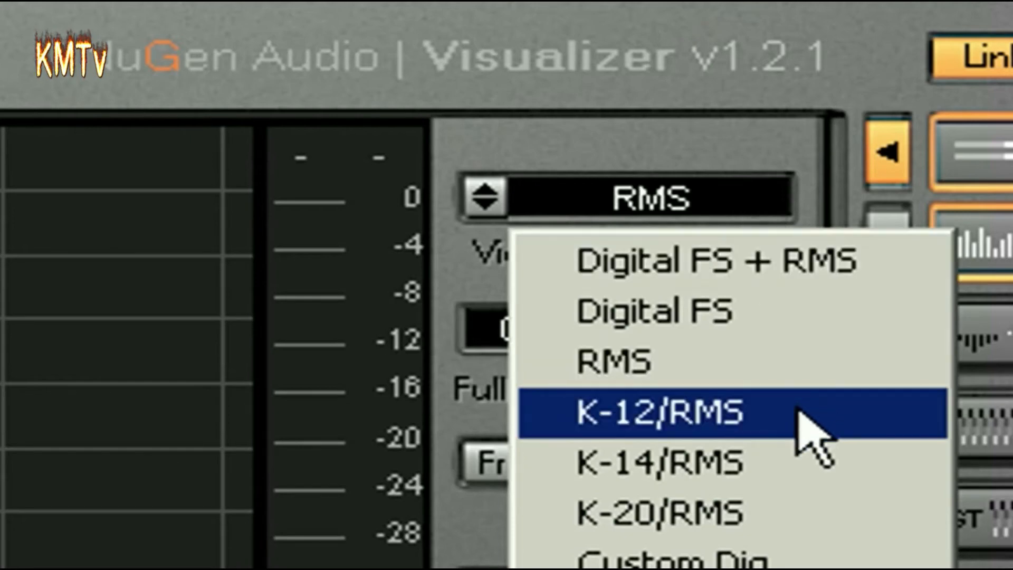
pyautogui.click(791, 425)
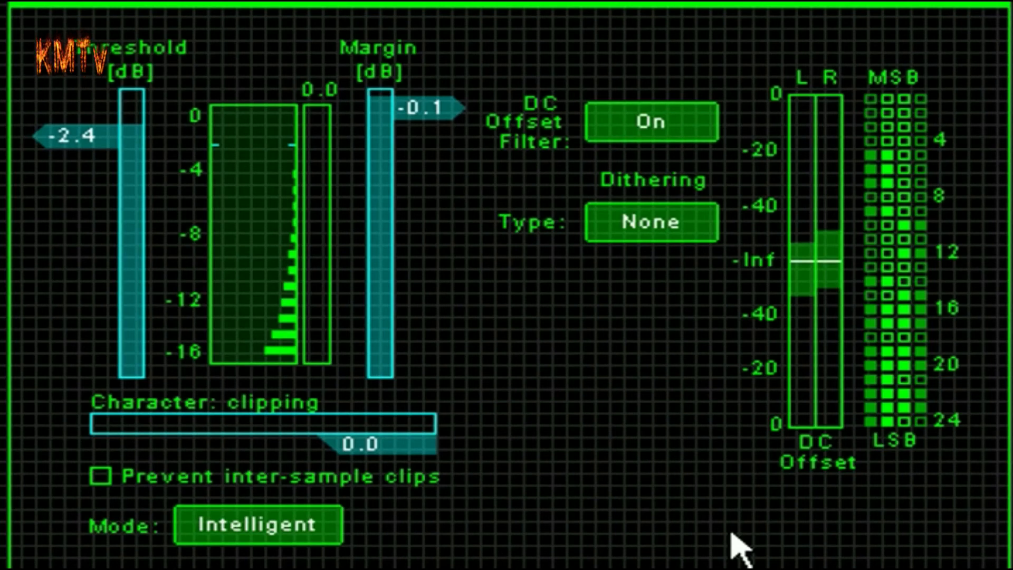
# Turn on MBIT+ dithering in Ozone's loudness maximizer and cycle the bit depth through 24 back to 16
pyautogui.click(686, 233)
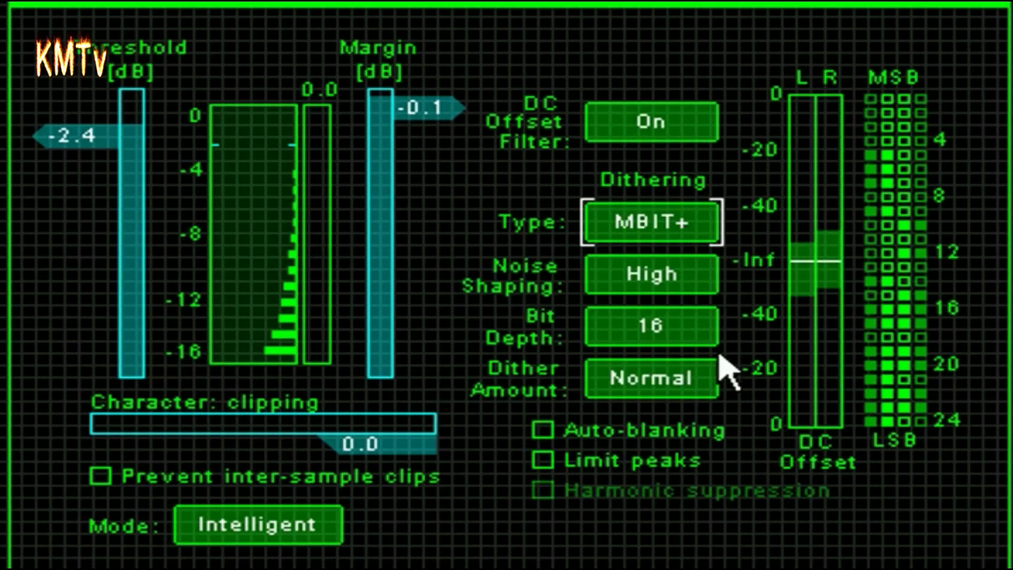
pyautogui.click(708, 340)
pyautogui.click(711, 349)
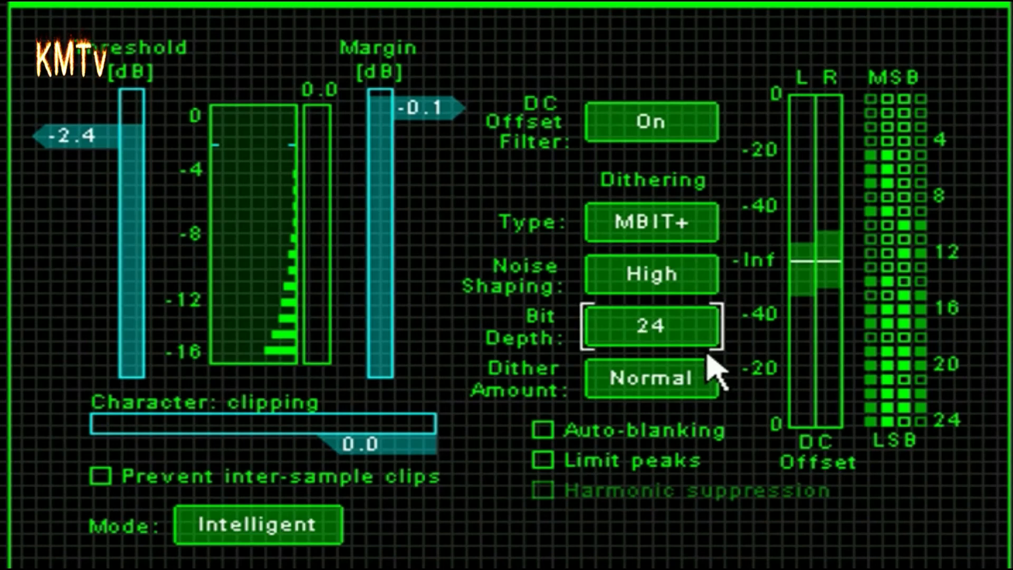
pyautogui.click(705, 347)
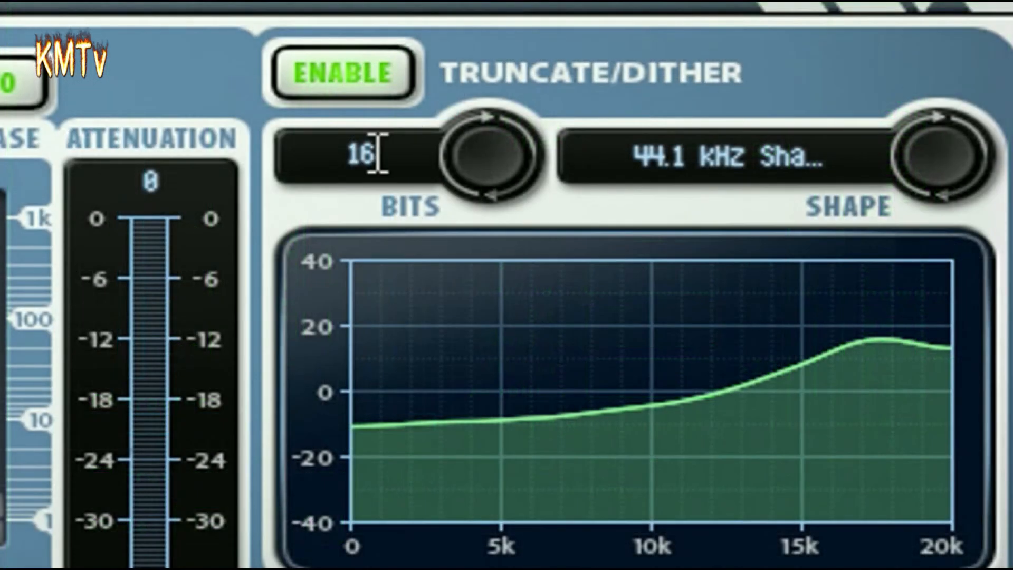
# Step FinalPlug's truncate/dither bit depth up through 22 and round to 16 bits again
pyautogui.click(483, 164)
pyautogui.click(482, 165)
pyautogui.click(483, 165)
pyautogui.click(482, 165)
pyautogui.click(482, 165)
pyautogui.click(482, 164)
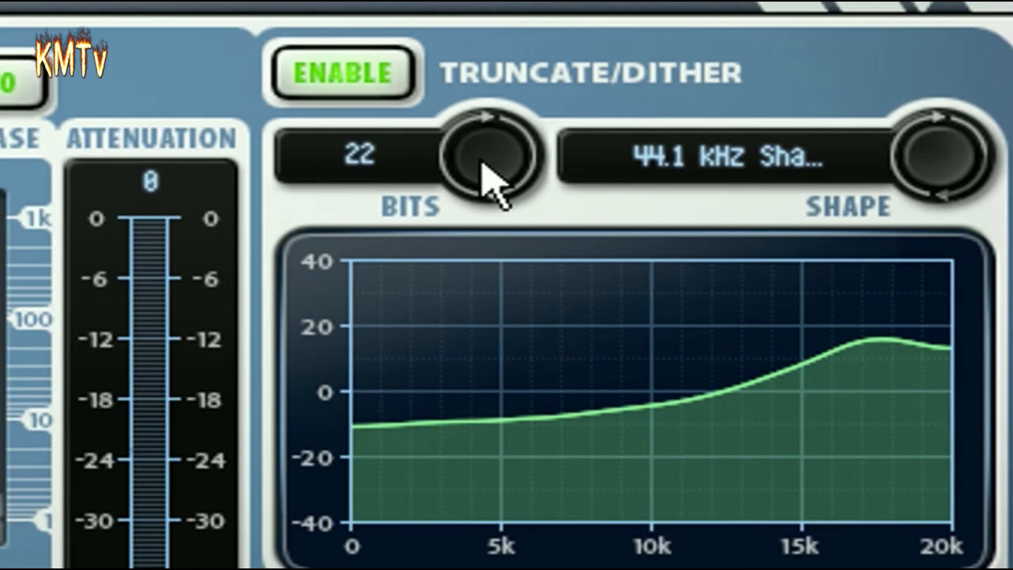
pyautogui.click(483, 166)
pyautogui.click(479, 171)
pyautogui.click(481, 169)
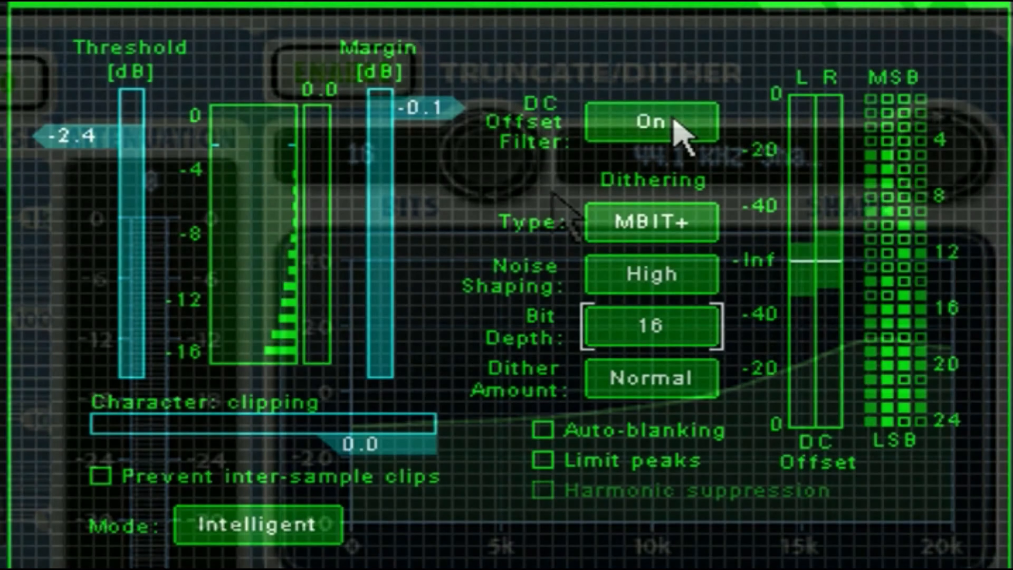
# Switch Ozone's DC offset filter off and back on
pyautogui.click(674, 124)
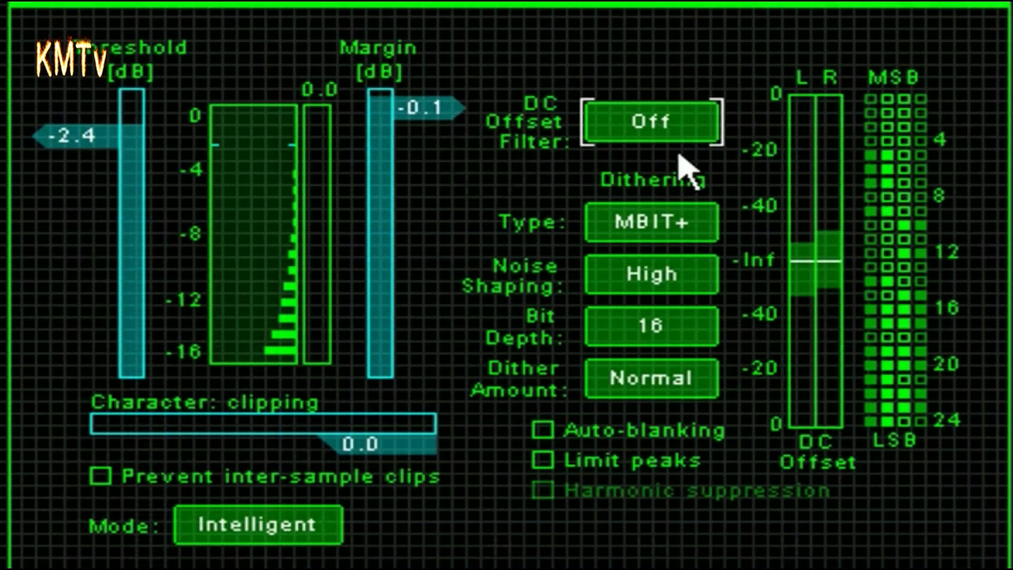
pyautogui.click(666, 126)
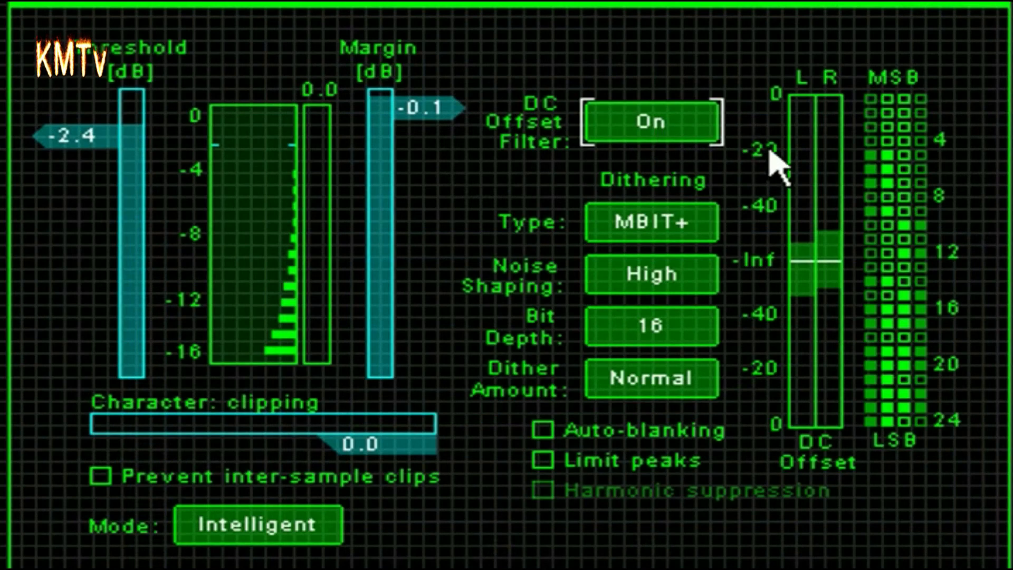